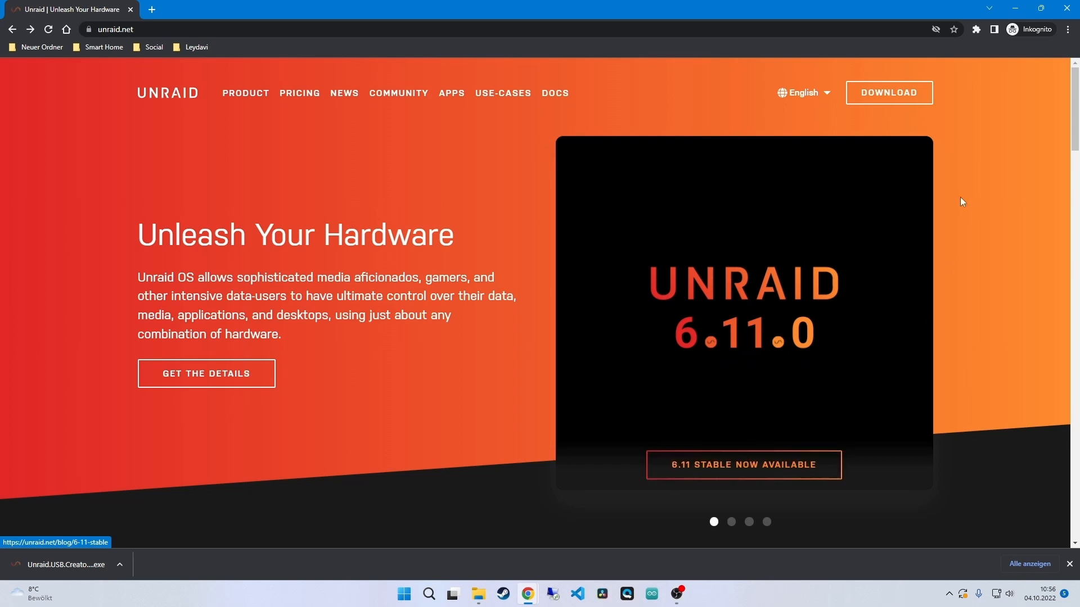
# - Download the Unraid USB Creator for Windows from unraid.net, then switch to File Explorer and refresh the Downloads folder
pyautogui.click(861, 102)
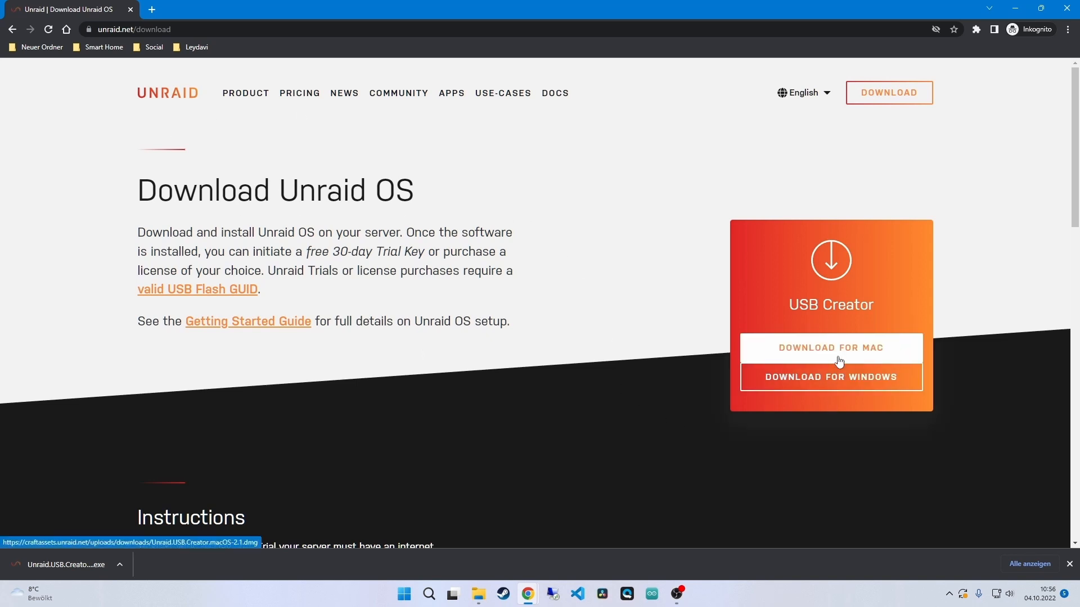
pyautogui.click(901, 388)
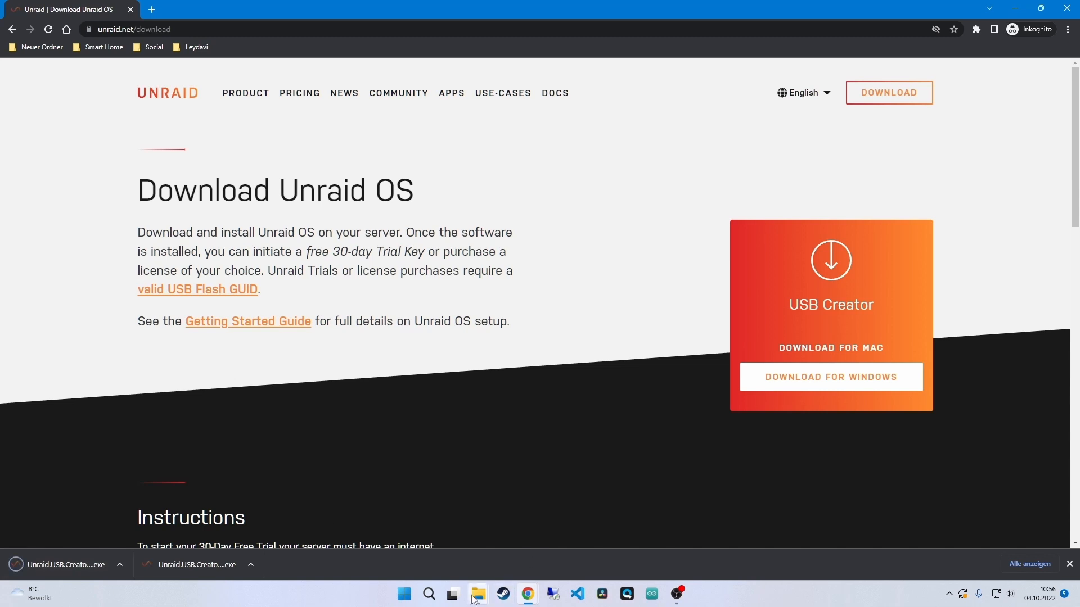
pyautogui.click(543, 535)
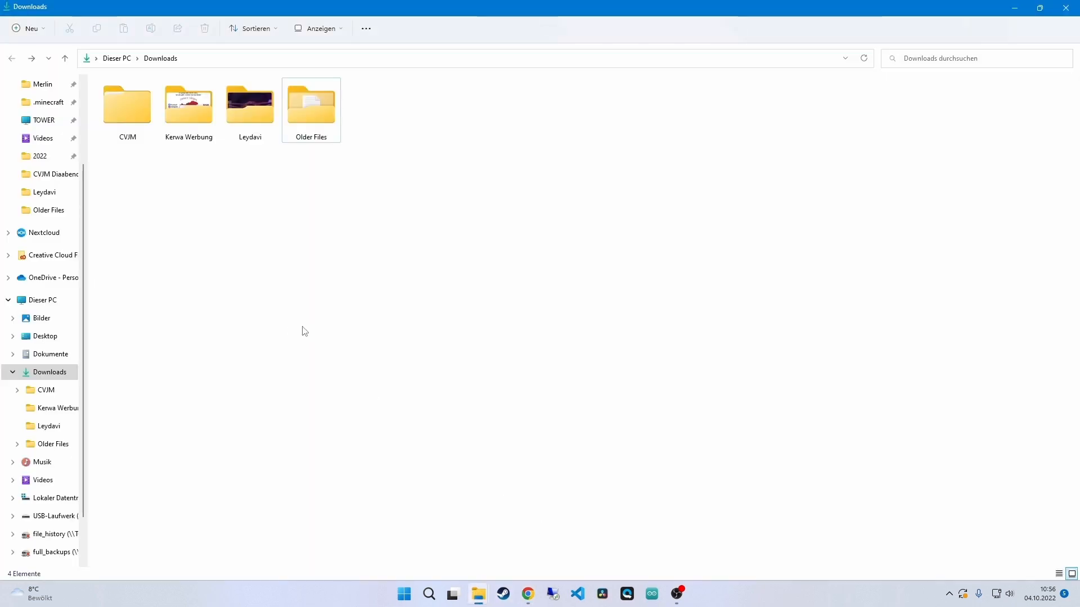
pyautogui.click(864, 58)
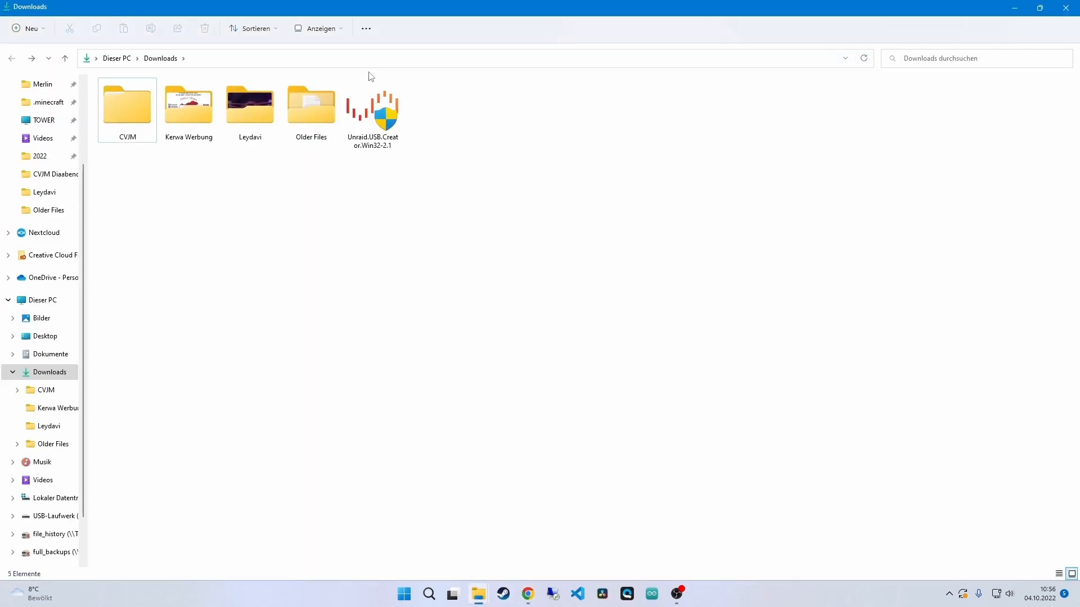
pyautogui.rightClick(371, 148)
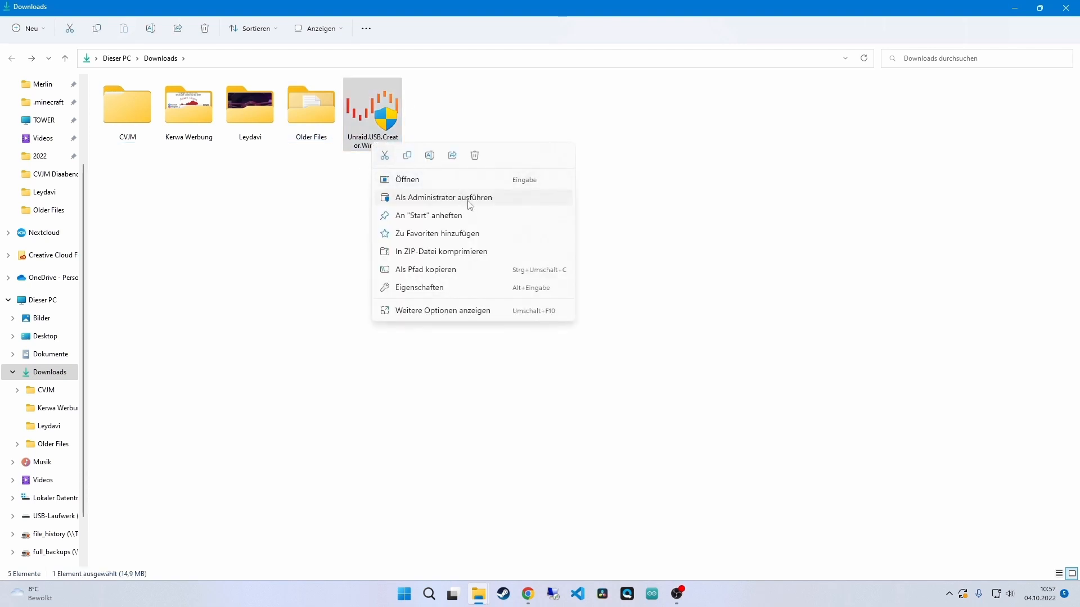
pyautogui.click(267, 256)
pyautogui.click(385, 249)
# - Quick-format the USB drive (D:) as FAT32 with a 16-kilobyte allocation unit size and close the format dialog
pyautogui.moveTo(478, 602)
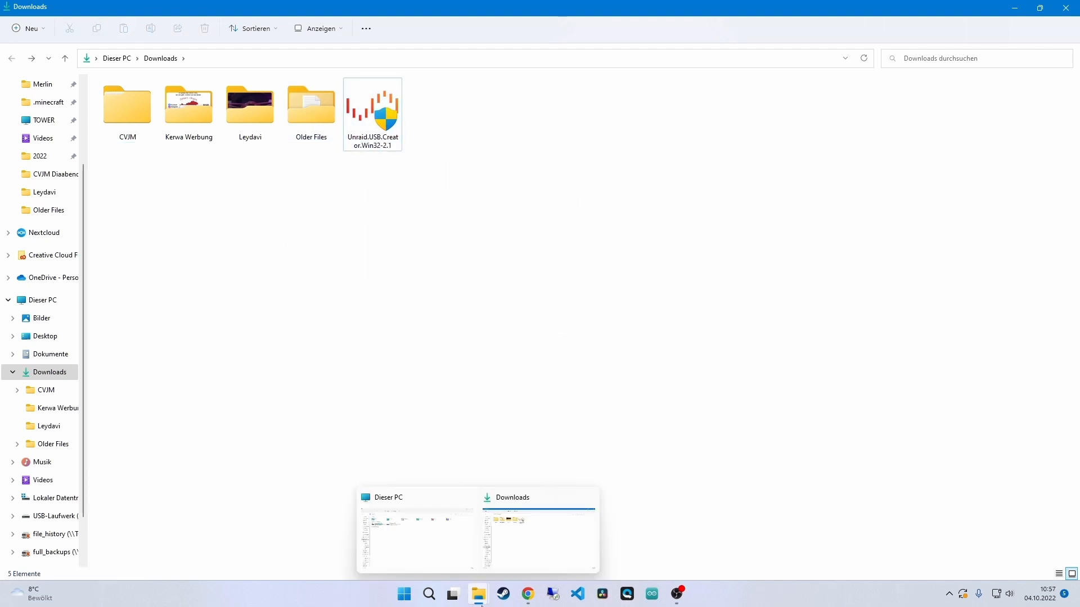
pyautogui.click(443, 554)
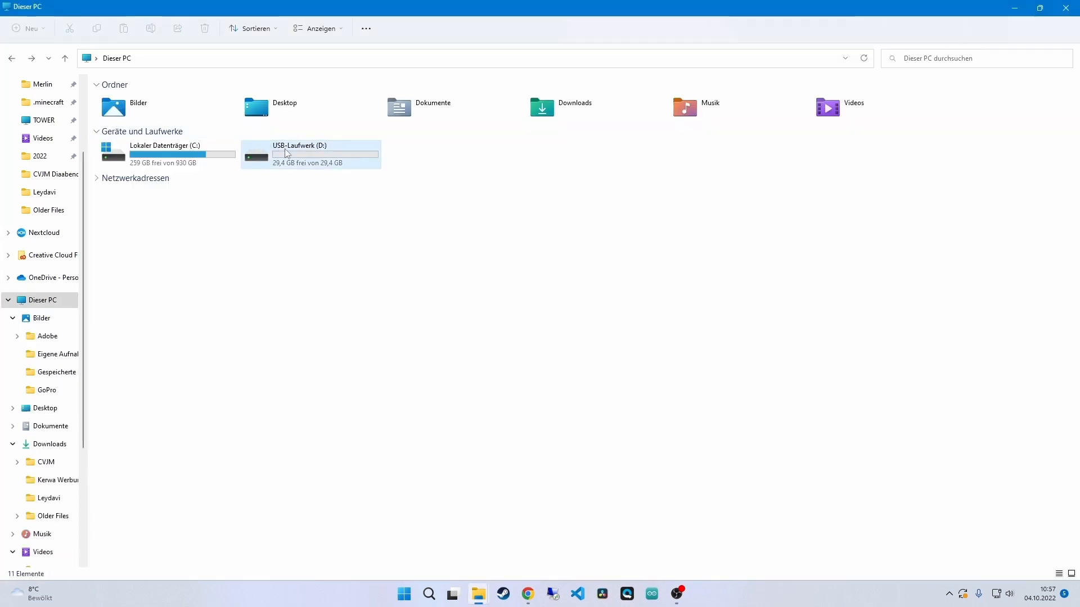
pyautogui.rightClick(261, 154)
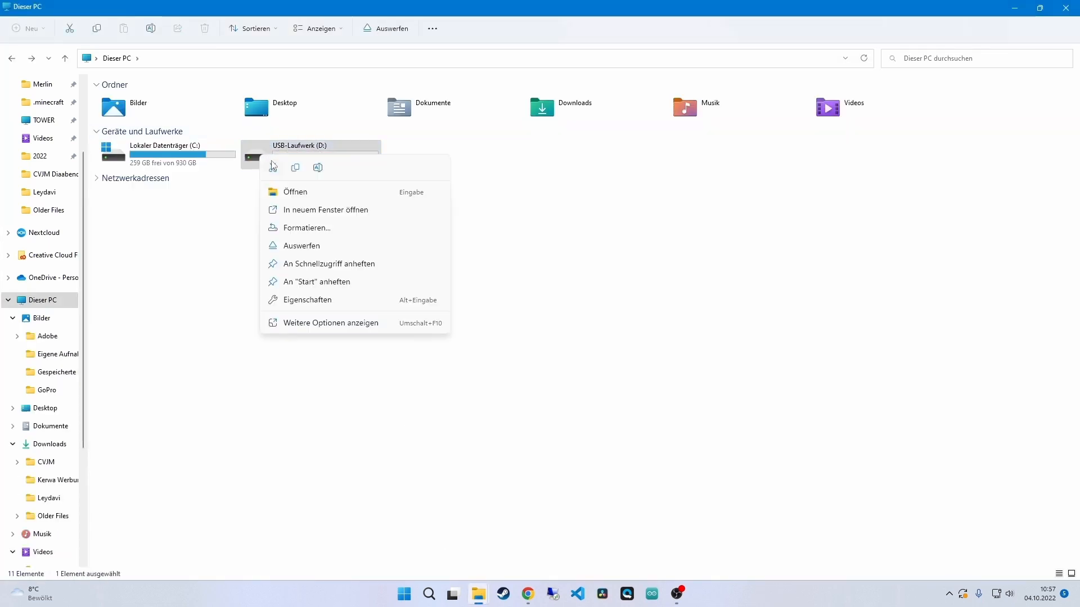
pyautogui.click(311, 229)
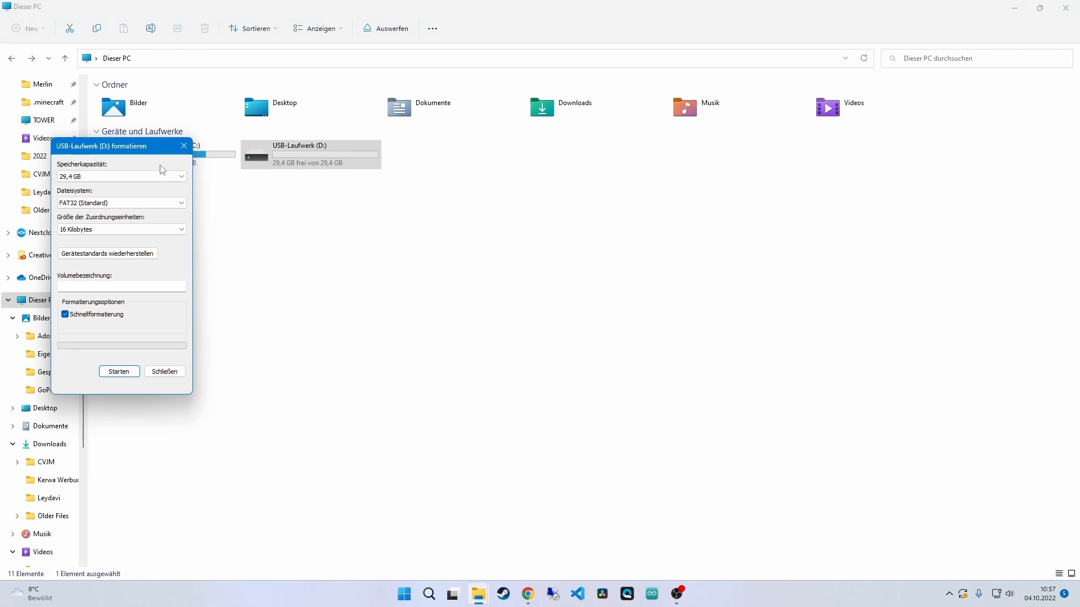
pyautogui.click(119, 371)
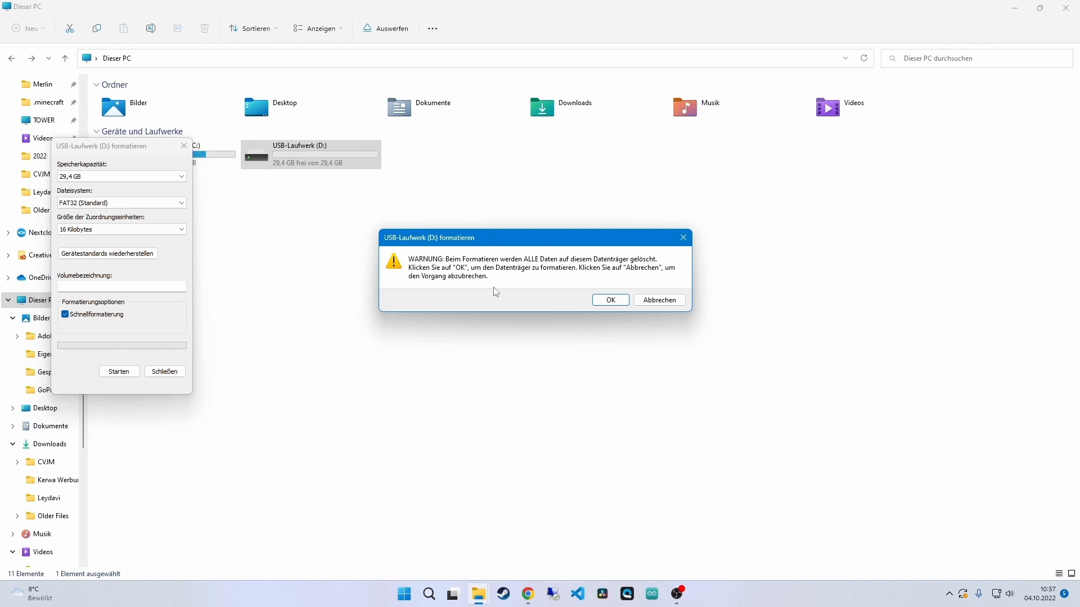
pyautogui.click(610, 301)
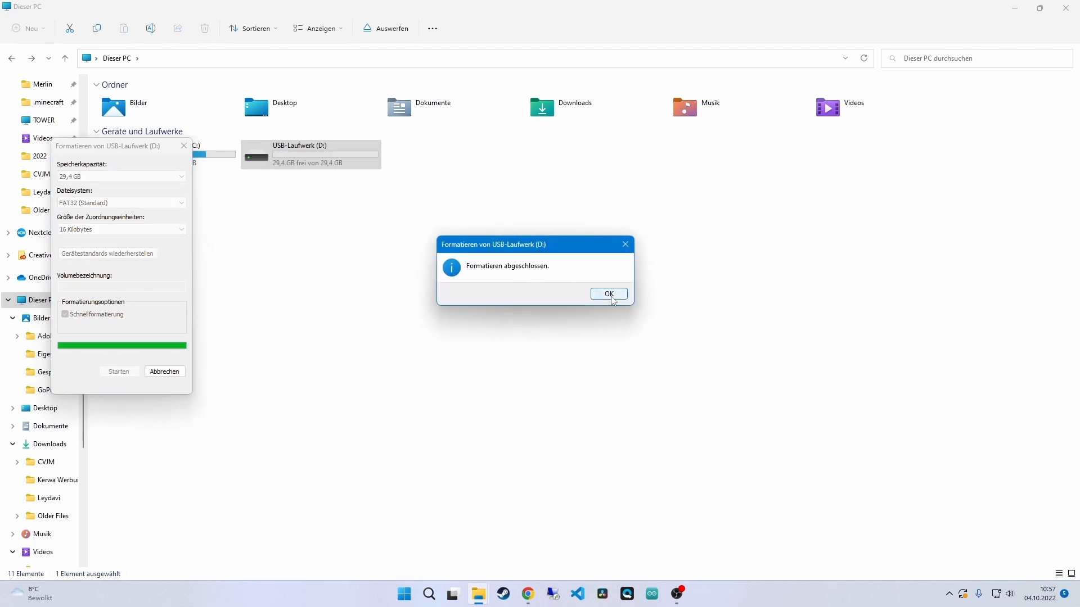
pyautogui.click(609, 294)
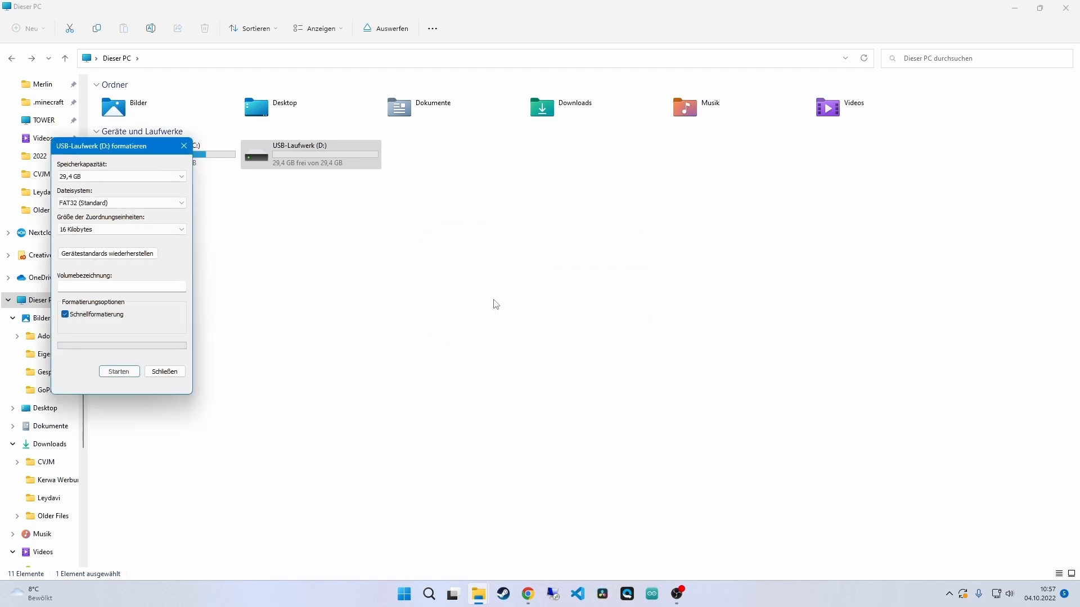
pyautogui.click(164, 372)
# - Run the Unraid USB Creator from the Downloads folder as administrator
pyautogui.moveTo(478, 597)
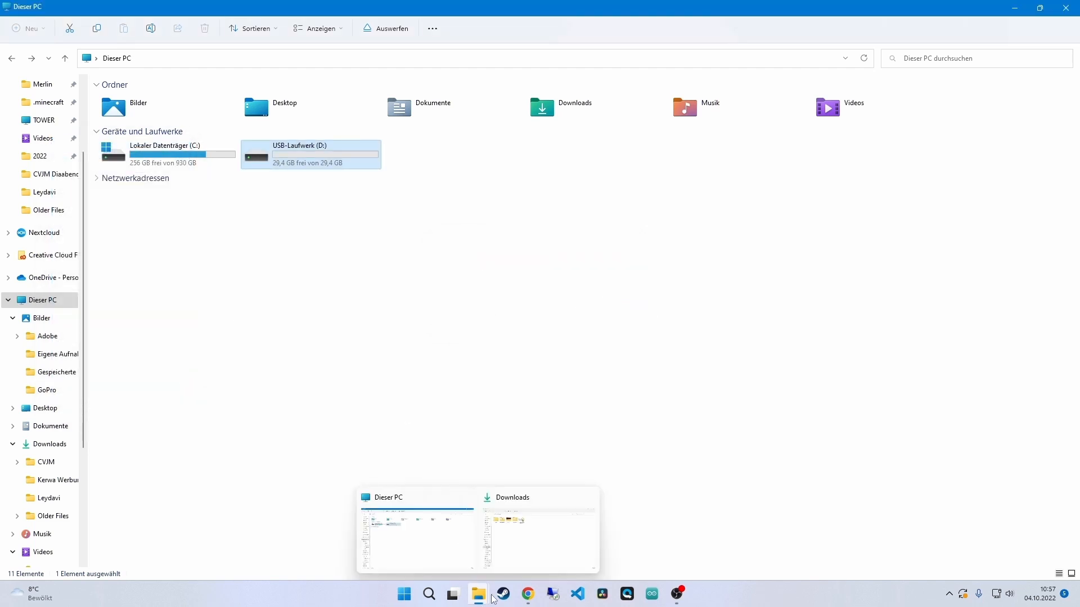
pyautogui.click(528, 537)
pyautogui.rightClick(381, 145)
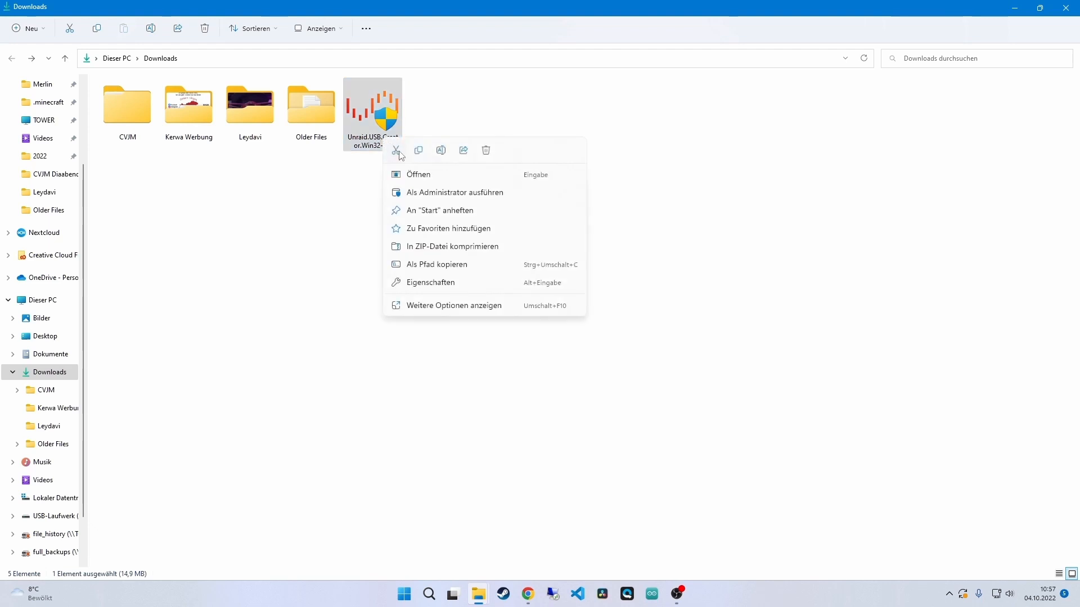
pyautogui.click(429, 194)
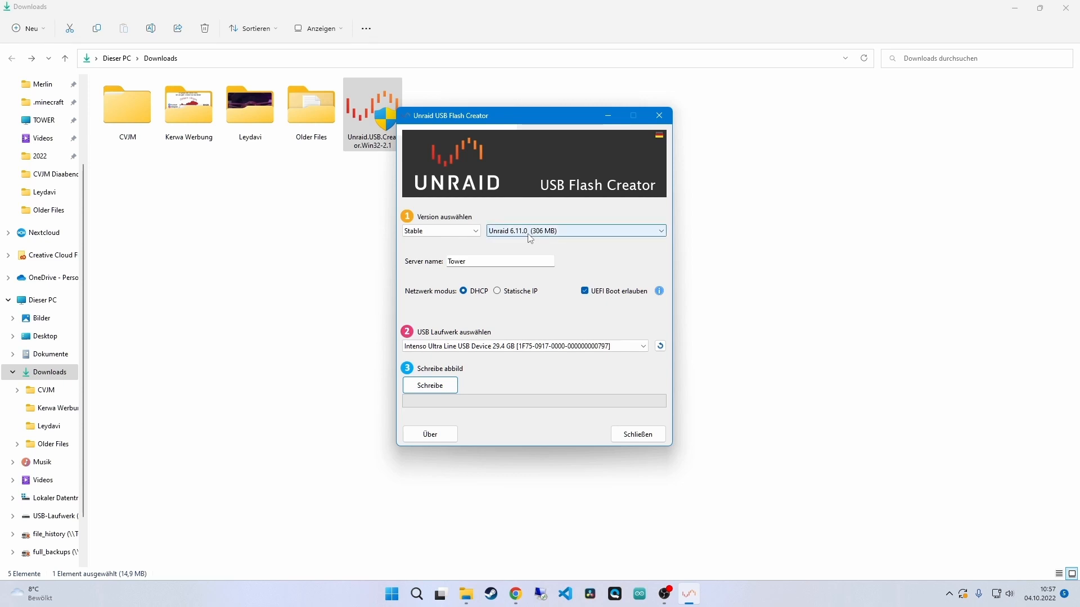
# - Review the available stable versions and change the release branch to Next for Unraid 6.11.0-rc5
pyautogui.click(586, 231)
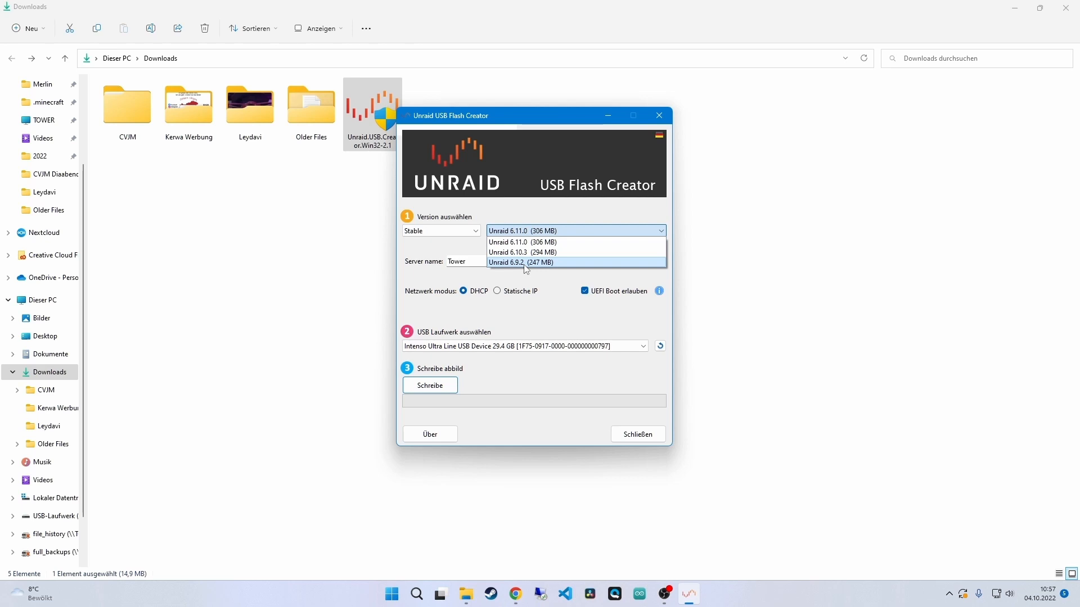
pyautogui.click(572, 243)
pyautogui.click(442, 236)
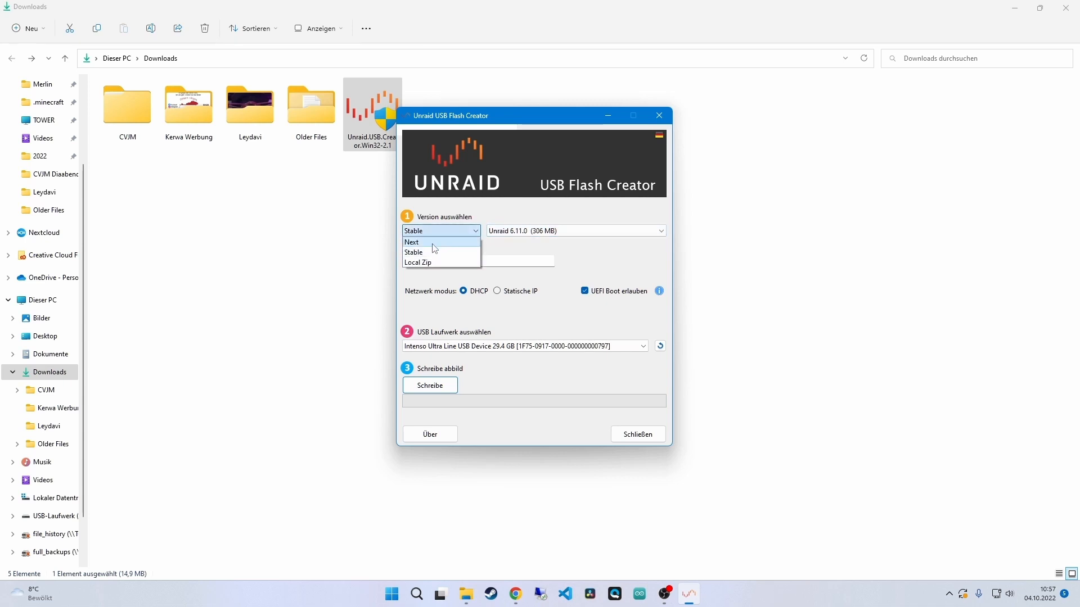
pyautogui.click(433, 249)
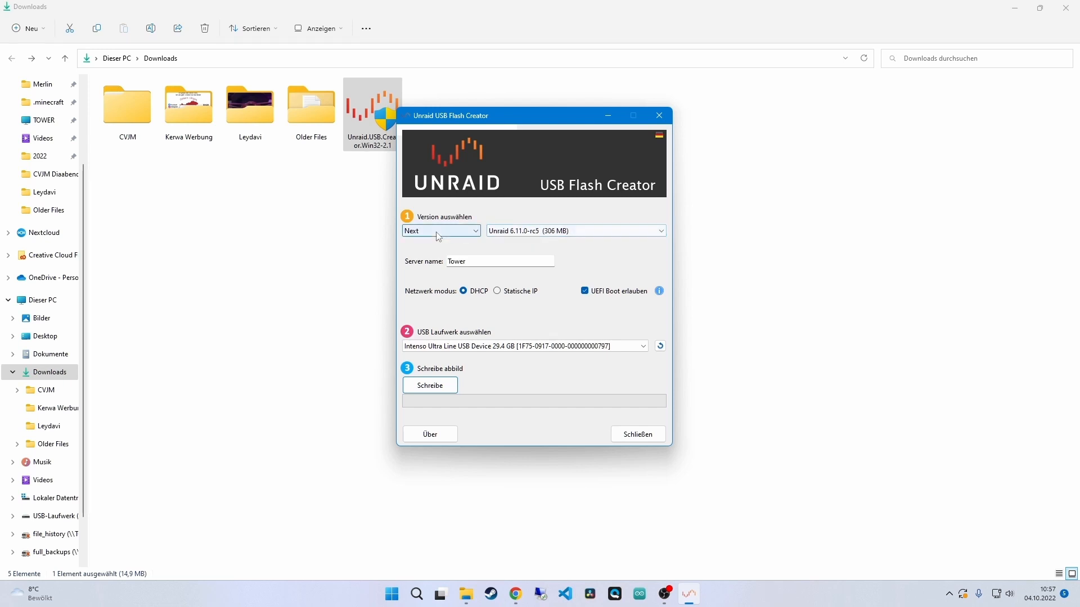
# - Set the server name to WizzardTower
pyautogui.moveTo(478, 261); pyautogui.dragTo(447, 261)
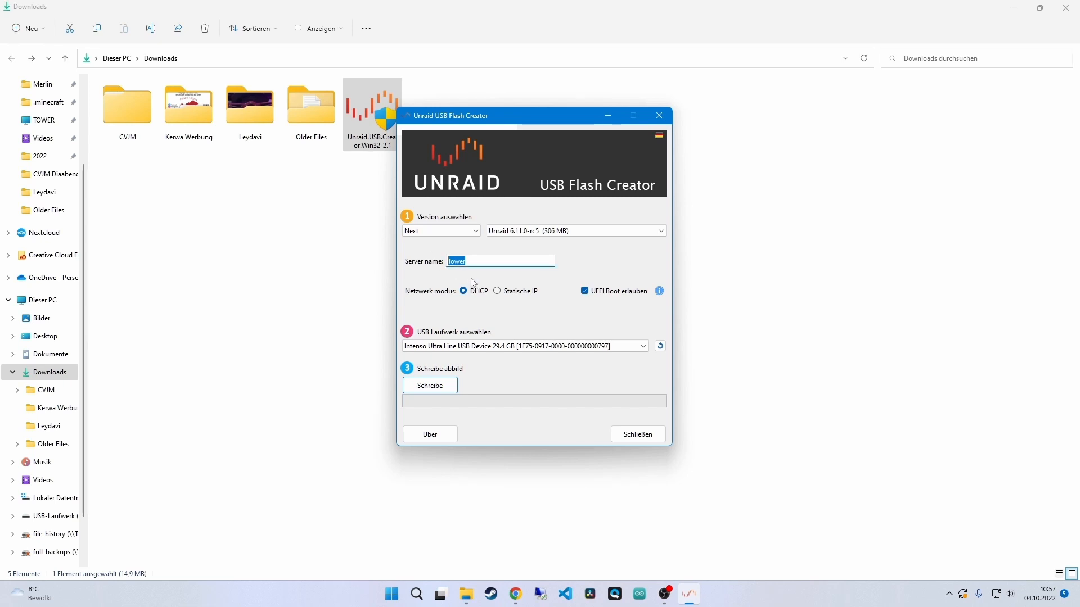
pyautogui.write('MyServer')
pyautogui.hotkey('ctrl', 'a')
pyautogui.write('WizzardTower')
pyautogui.click(497, 291)
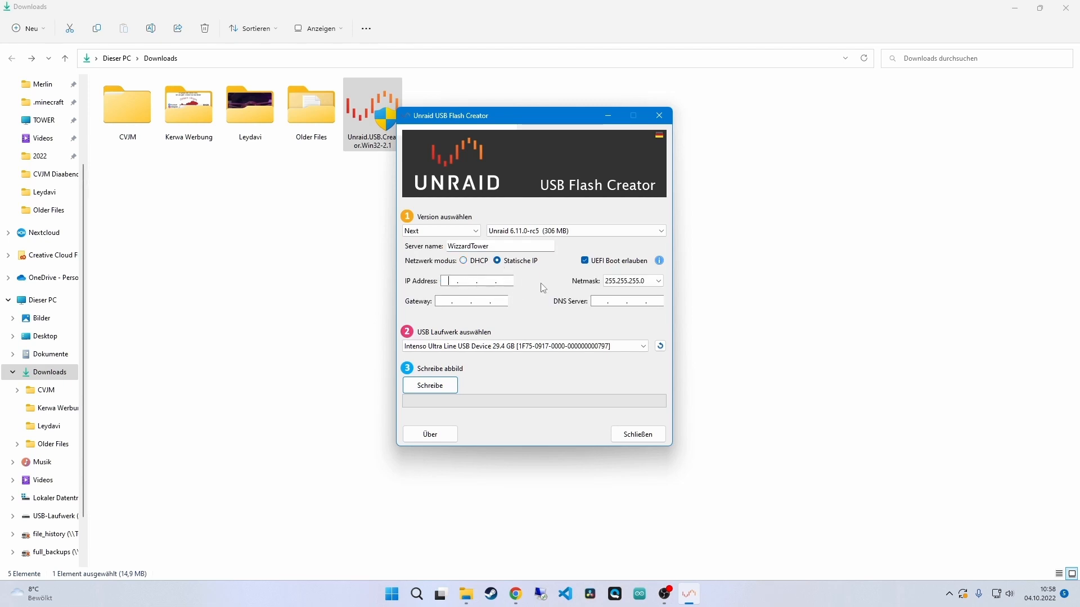
pyautogui.write('2.168.1.2')
pyautogui.click(464, 262)
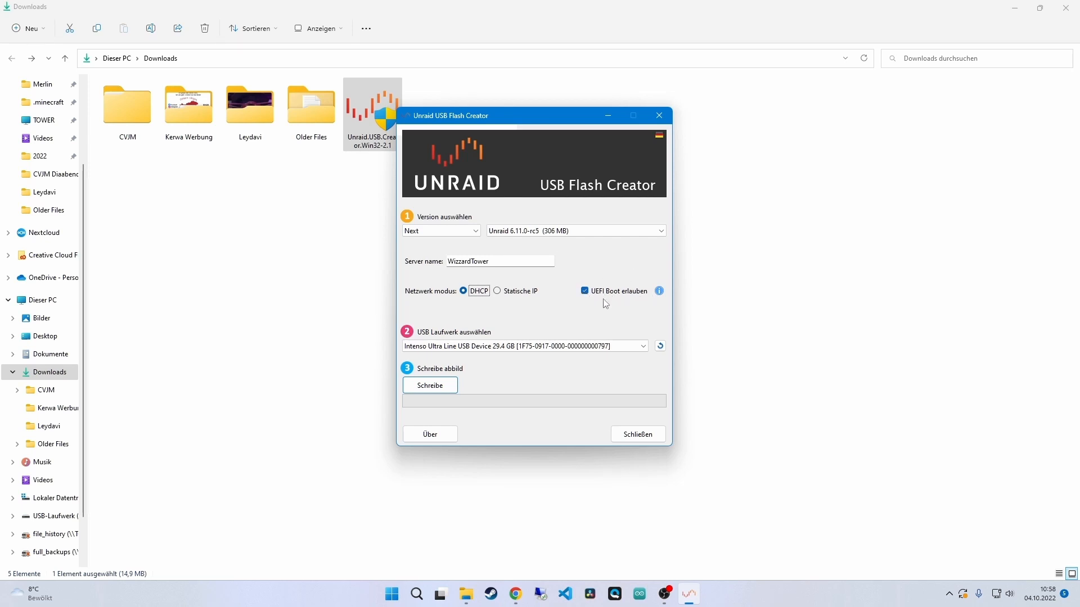
# - Keep UEFI boot allowed, check the target drive in File Explorer, and erase and write the image to the 29.4 GB Intenso Ultra Line USB device
pyautogui.click(586, 293)
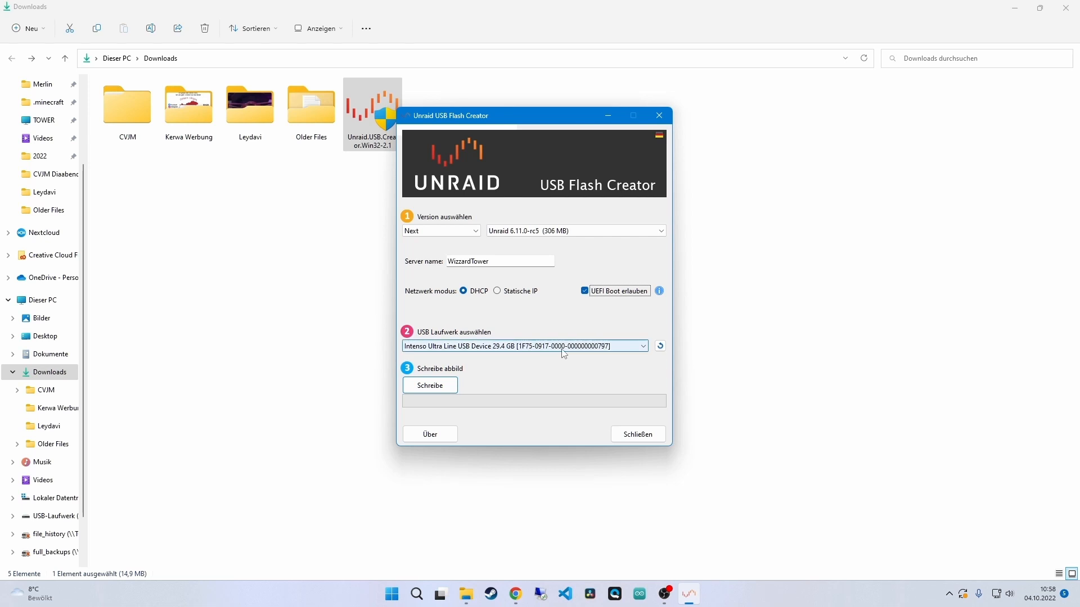
pyautogui.click(529, 348)
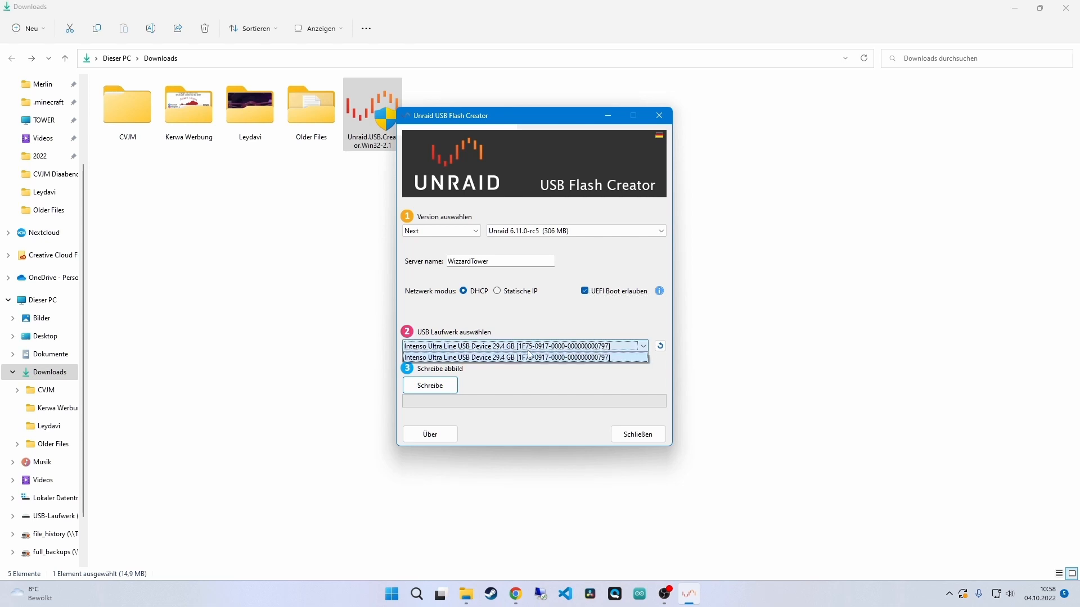
pyautogui.click(467, 595)
pyautogui.click(416, 537)
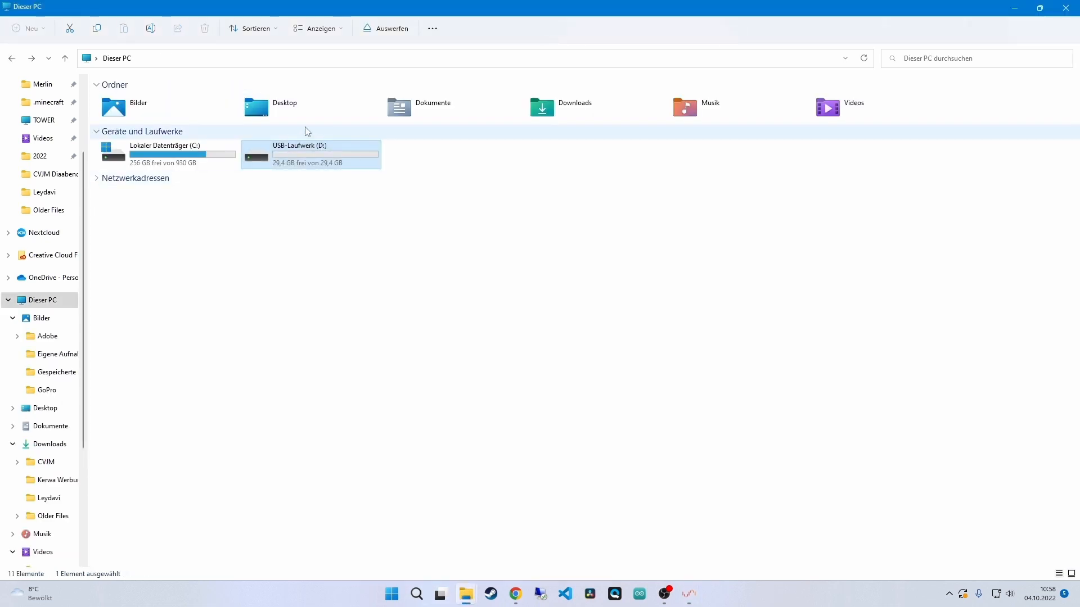
pyautogui.click(695, 593)
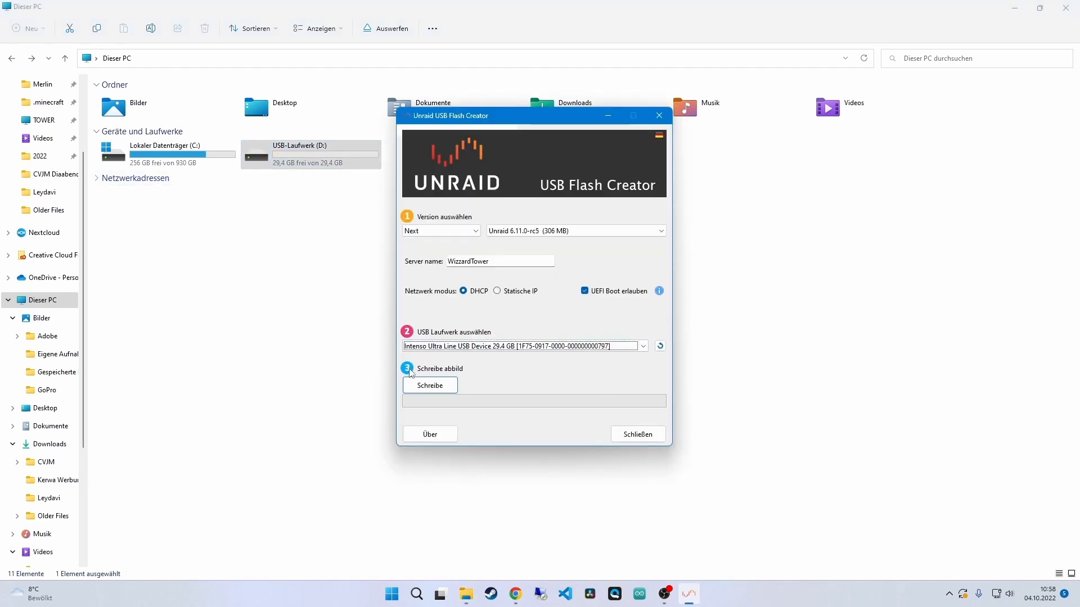
pyautogui.click(450, 391)
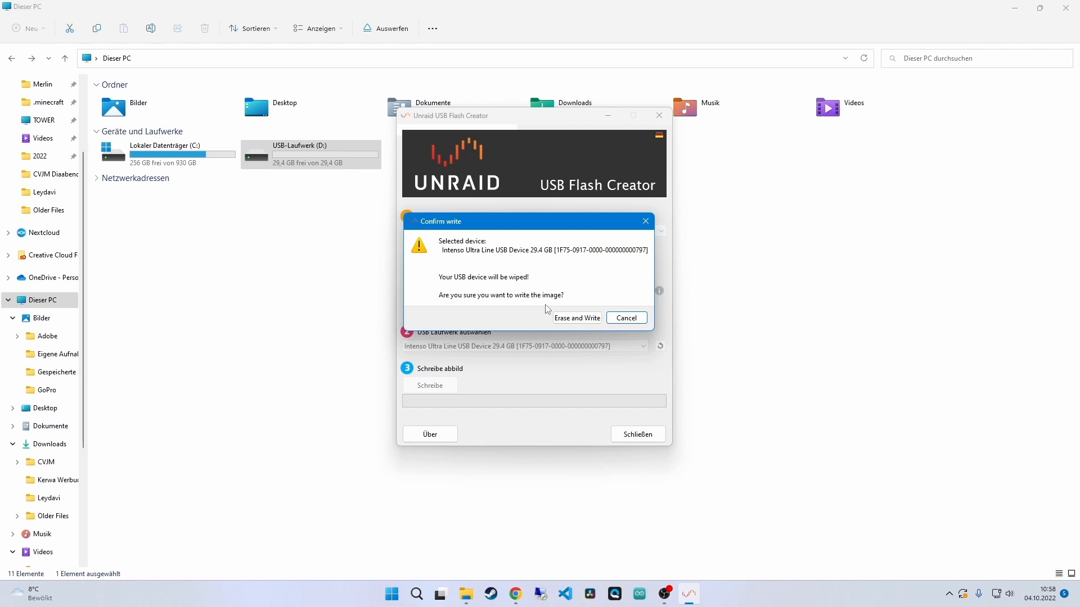
pyautogui.click(575, 322)
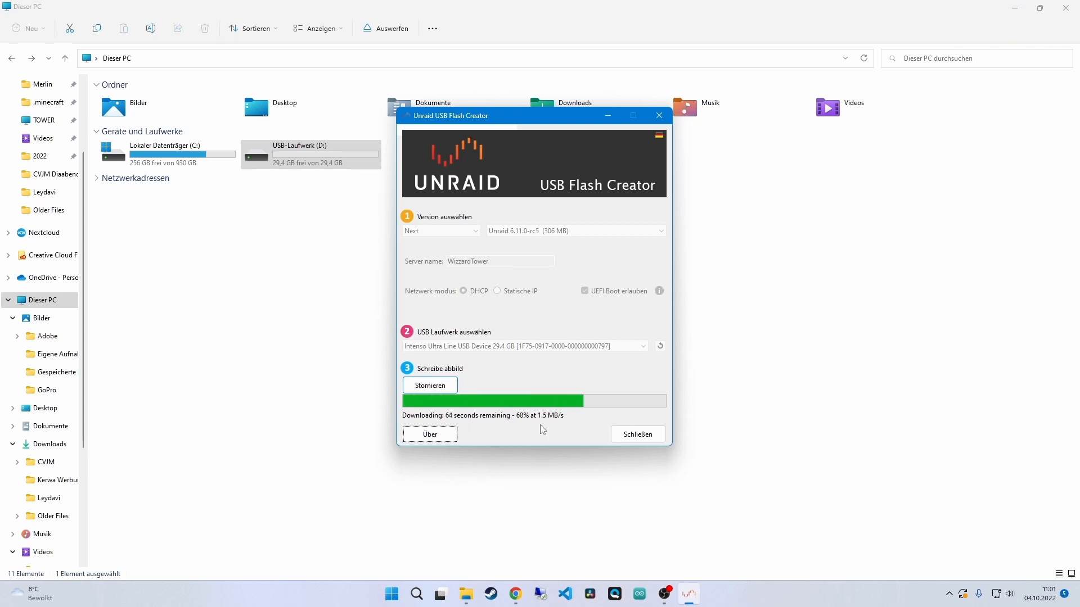
# - Switch to the browser, look through the Unraid product page, and open the manual in the Unraid documentation
pyautogui.hotkey('alt', 'Tab')
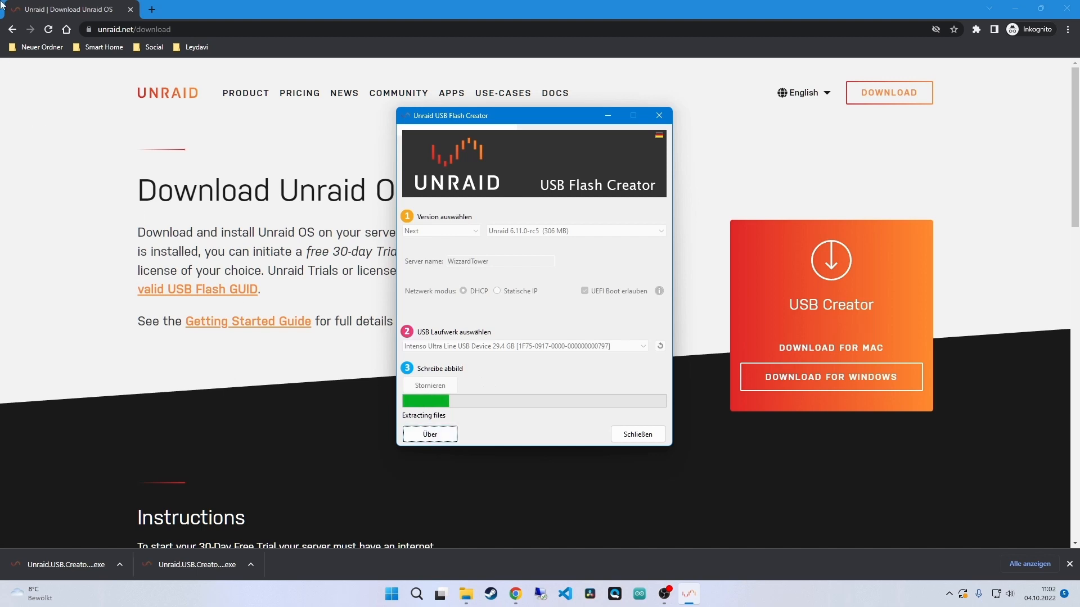
pyautogui.click(245, 93)
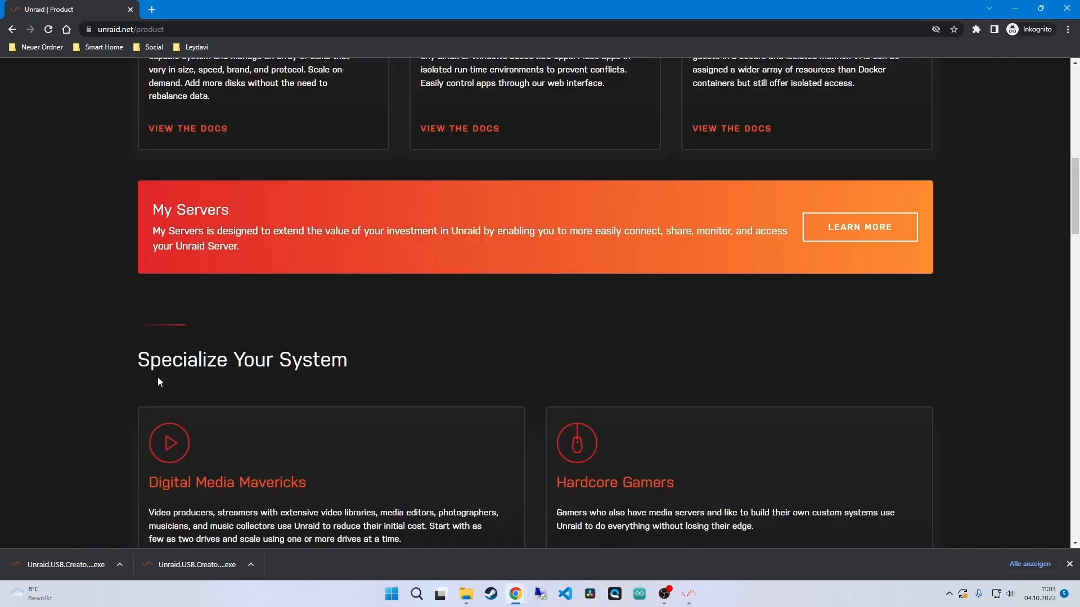
pyautogui.scroll(-8, 123, 376)
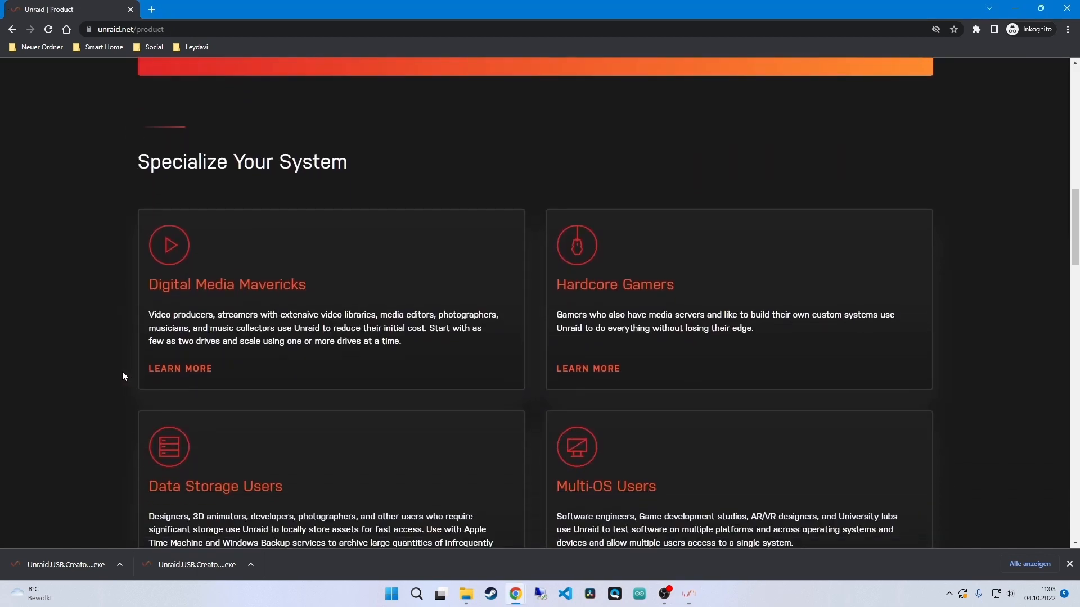
pyautogui.scroll(-8, 122, 372)
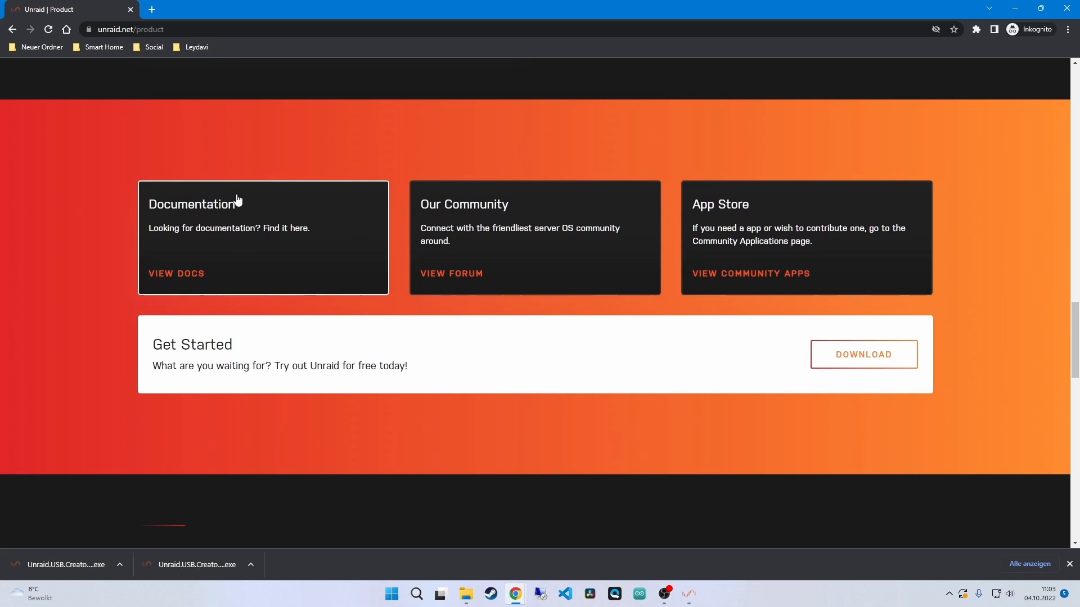
pyautogui.click(180, 272)
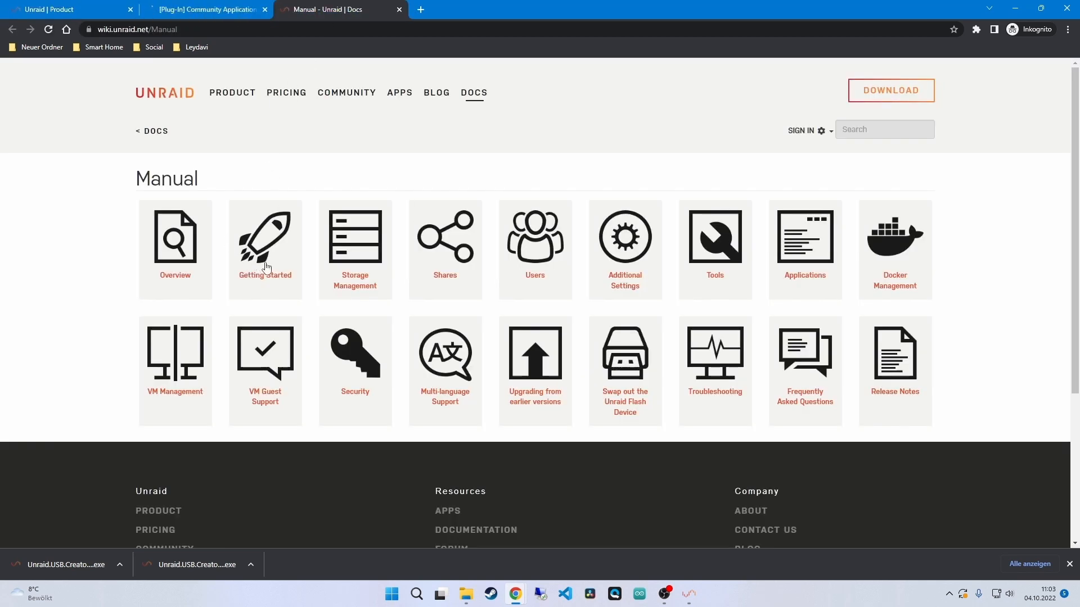
pyautogui.scroll(-1, 407, 267)
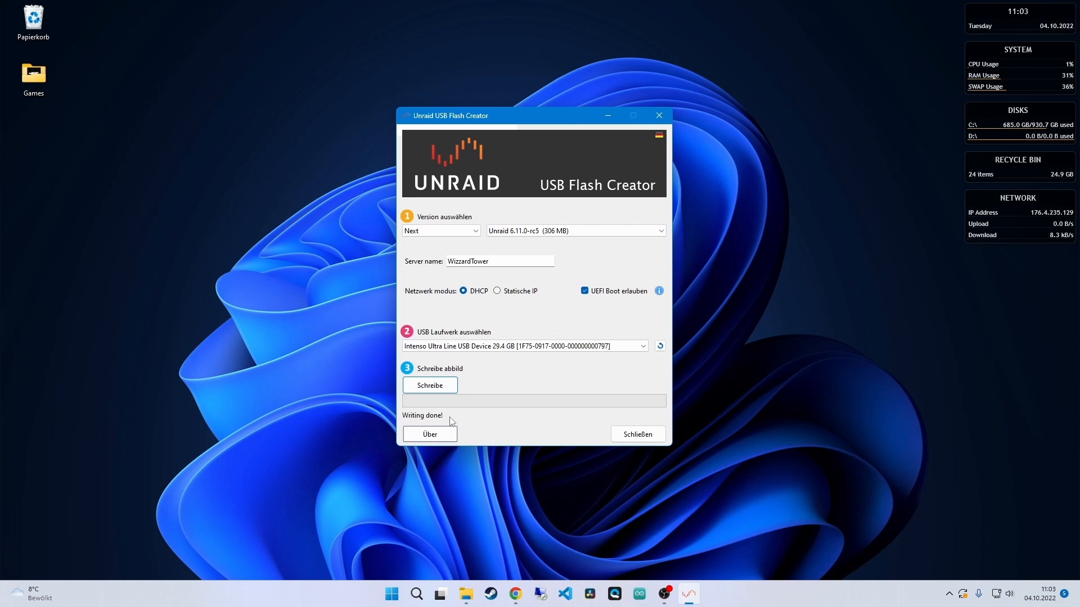
# - Close the USB Flash Creator and show the drives under This PC in File Explorer
pyautogui.click(630, 435)
pyautogui.moveTo(487, 587)
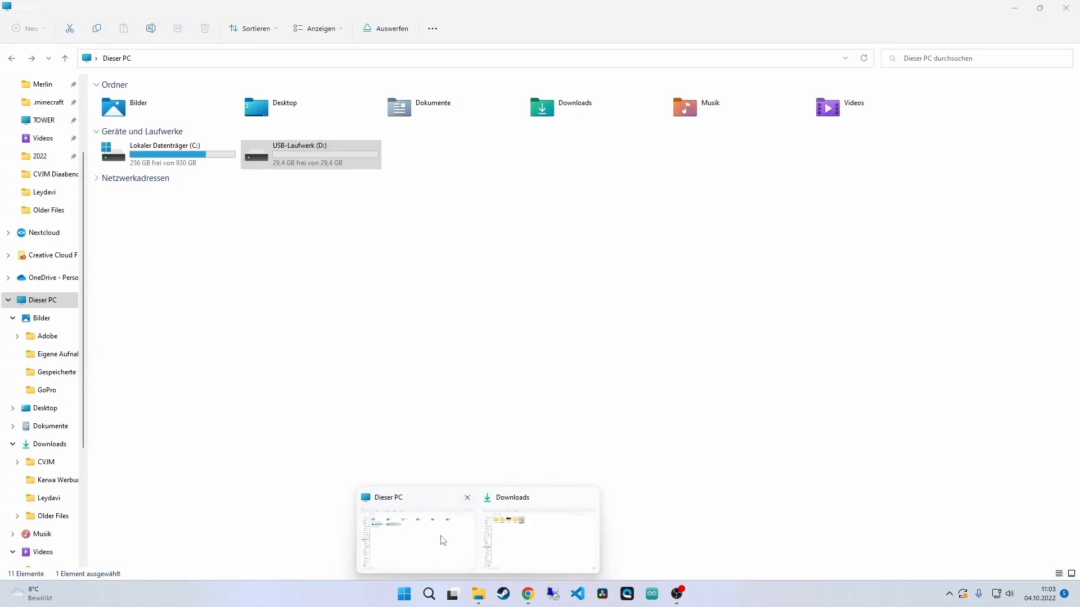
pyautogui.click(441, 540)
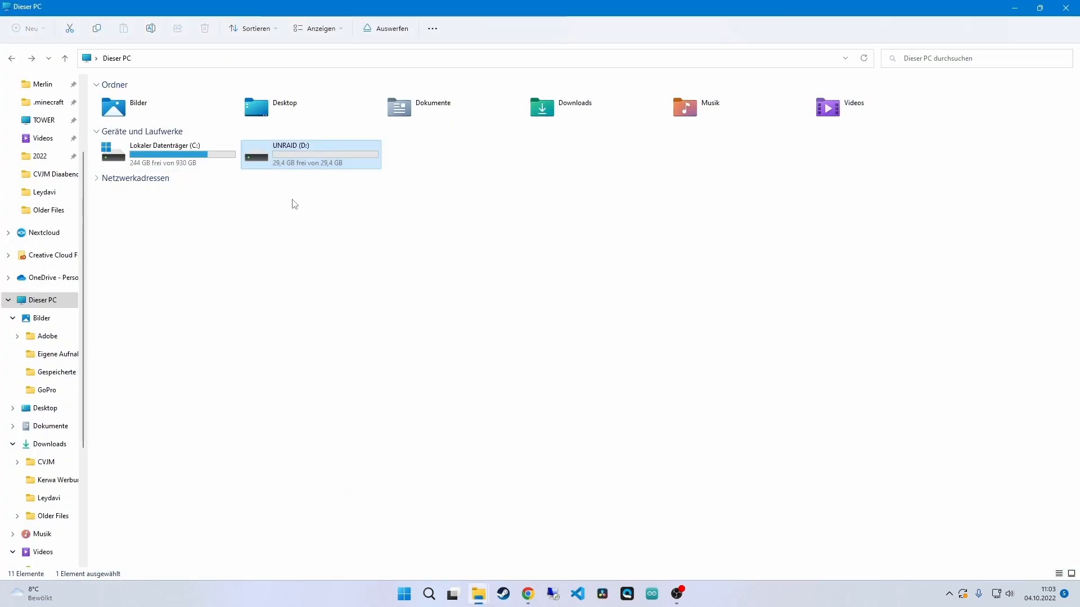
# - Open the UNRAID (D:) drive and select the make_bootable batch file to check the written files
pyautogui.doubleClick(274, 149)
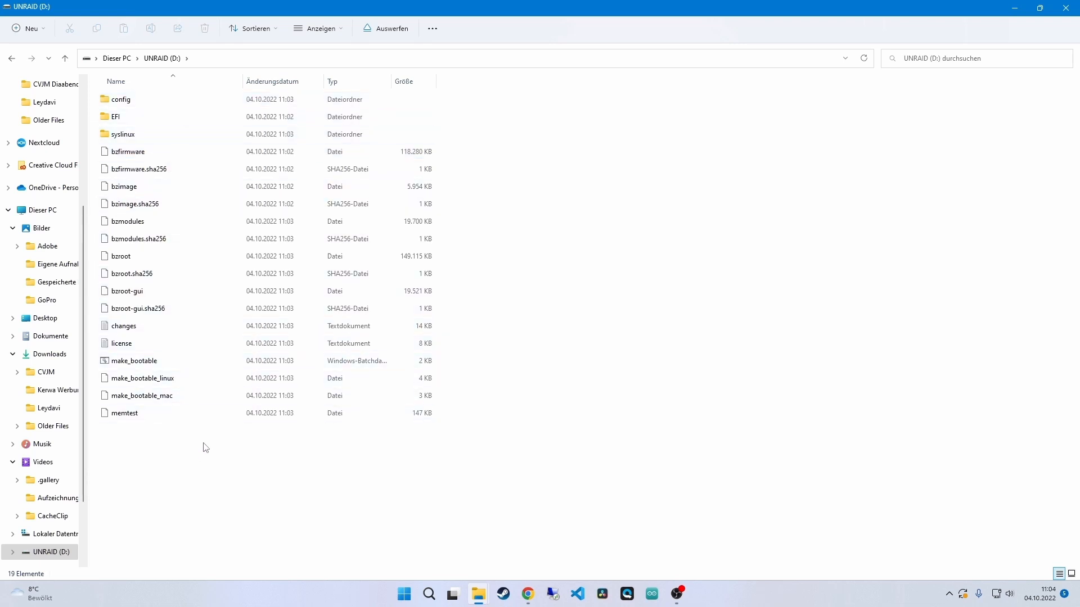
pyautogui.click(188, 364)
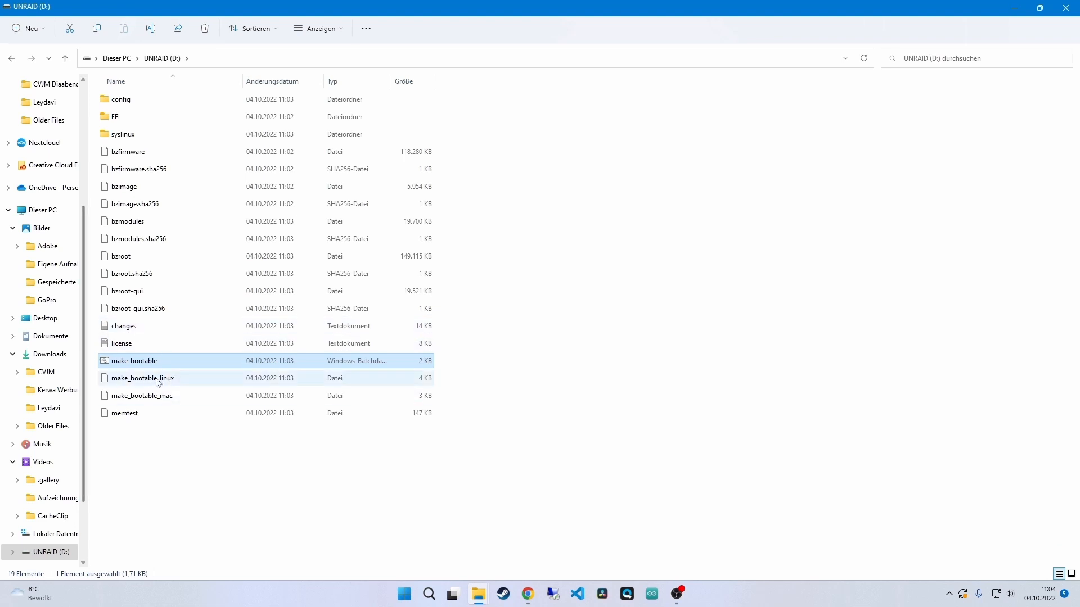
# - Rename the EFI folder on the UNRAID drive to EFI_old
pyautogui.click(126, 116)
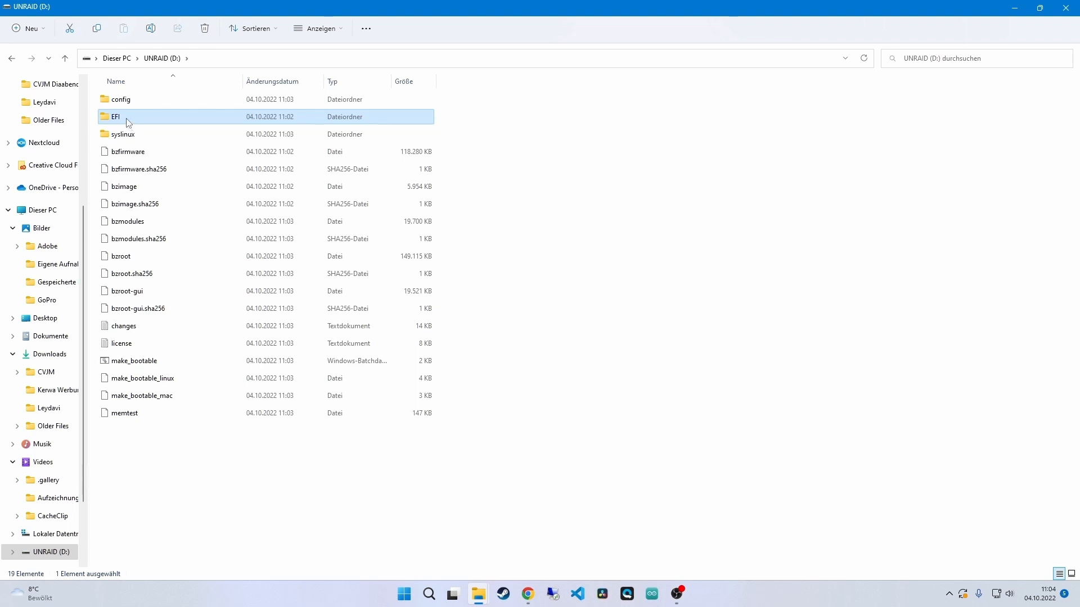
pyautogui.click(129, 120)
pyautogui.click(128, 119)
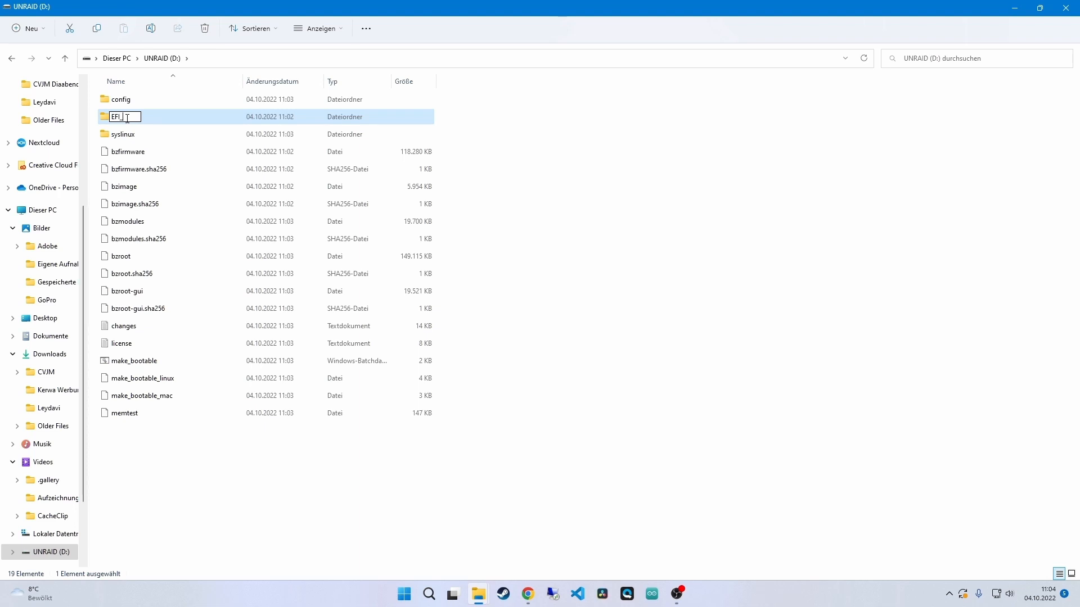
pyautogui.write('_old')
pyautogui.click(482, 152)
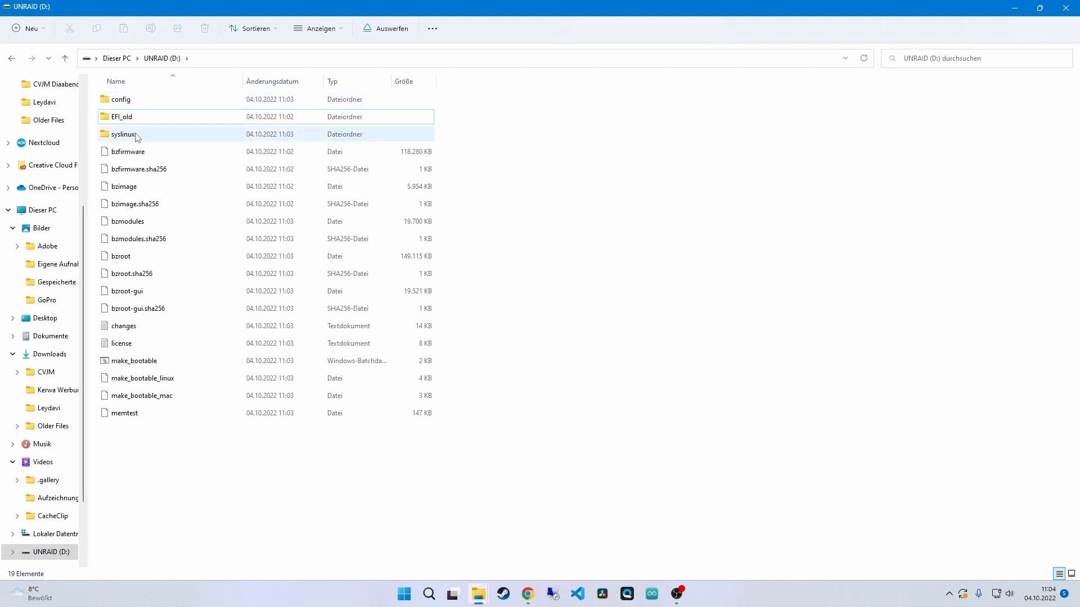
# - Restore the EFI_old folder's name to EFI by removing the _old suffix
pyautogui.click(143, 121)
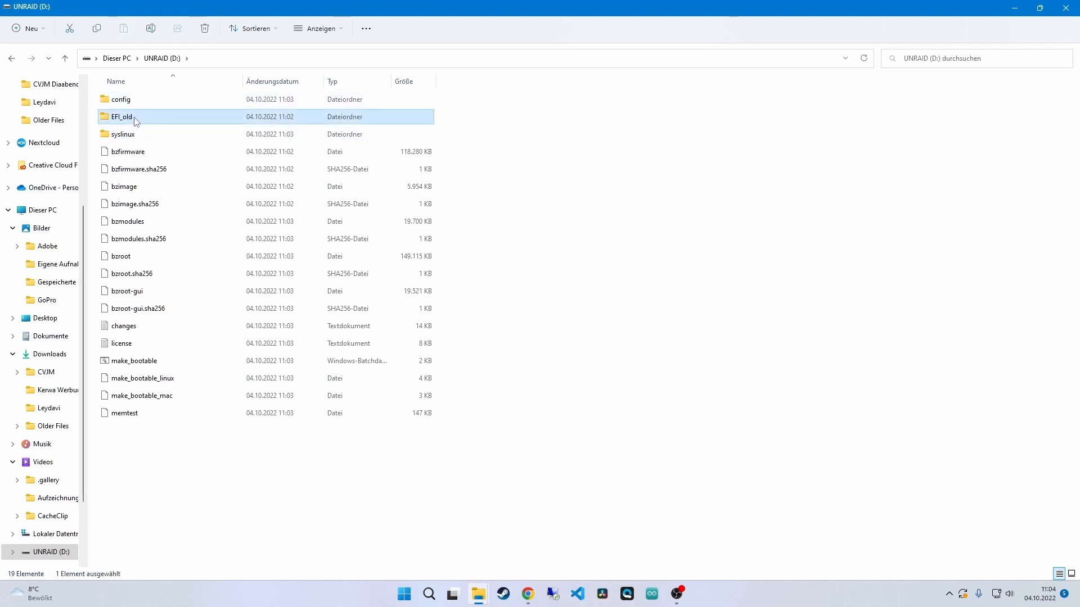
pyautogui.click(145, 118)
pyautogui.click(147, 118)
pyautogui.press('BackSpace')
pyautogui.press('BackSpace')
pyautogui.press('BackSpace')
pyautogui.press('BackSpace')
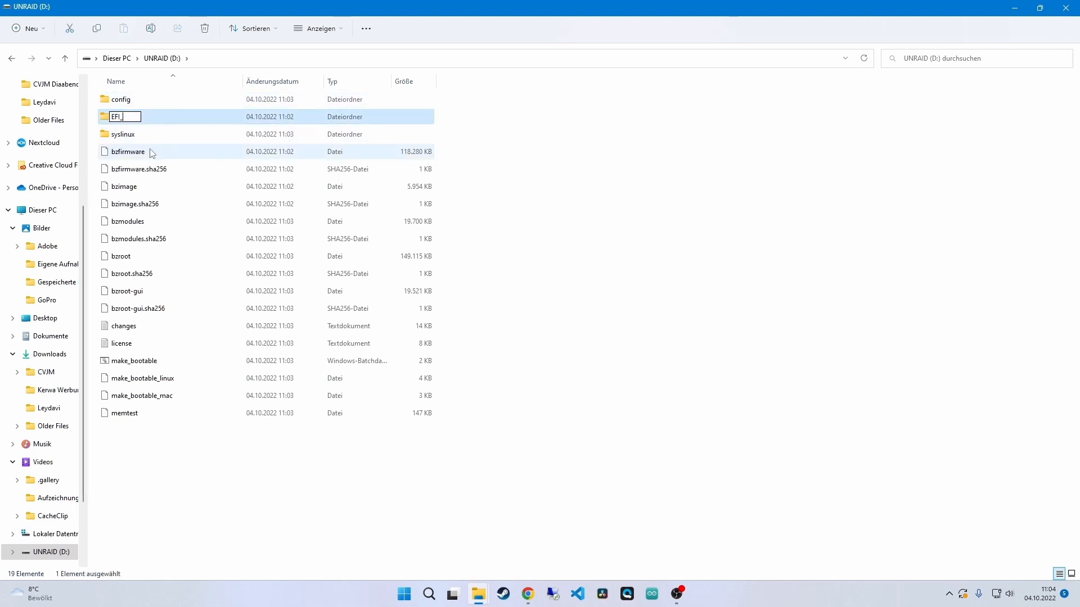
pyautogui.click(482, 222)
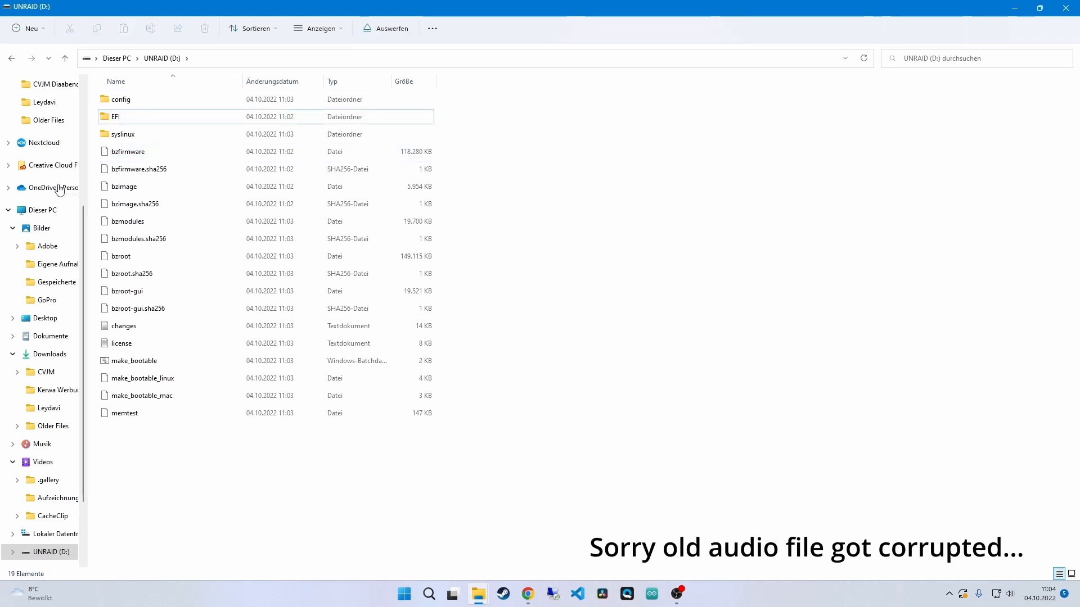